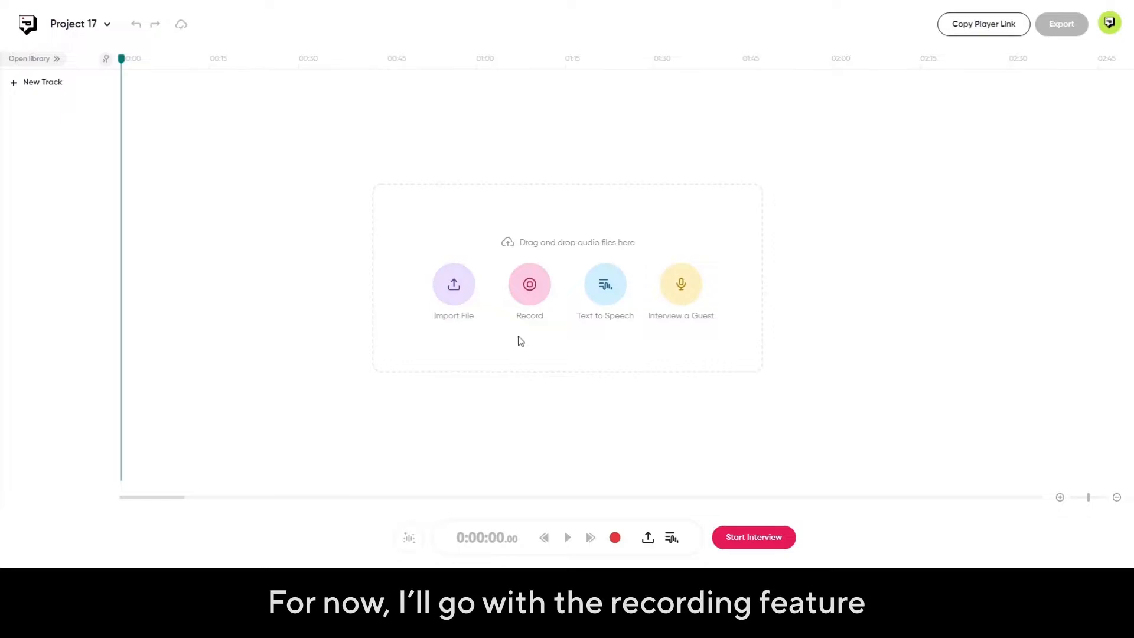
Record a voice clip of about 8 seconds on a new track using the Microphone Array (Realtek(R) Audio) input.
{"action": "left_click", "coordinate": [534, 294]}
{"action": "left_click", "coordinate": [587, 395]}
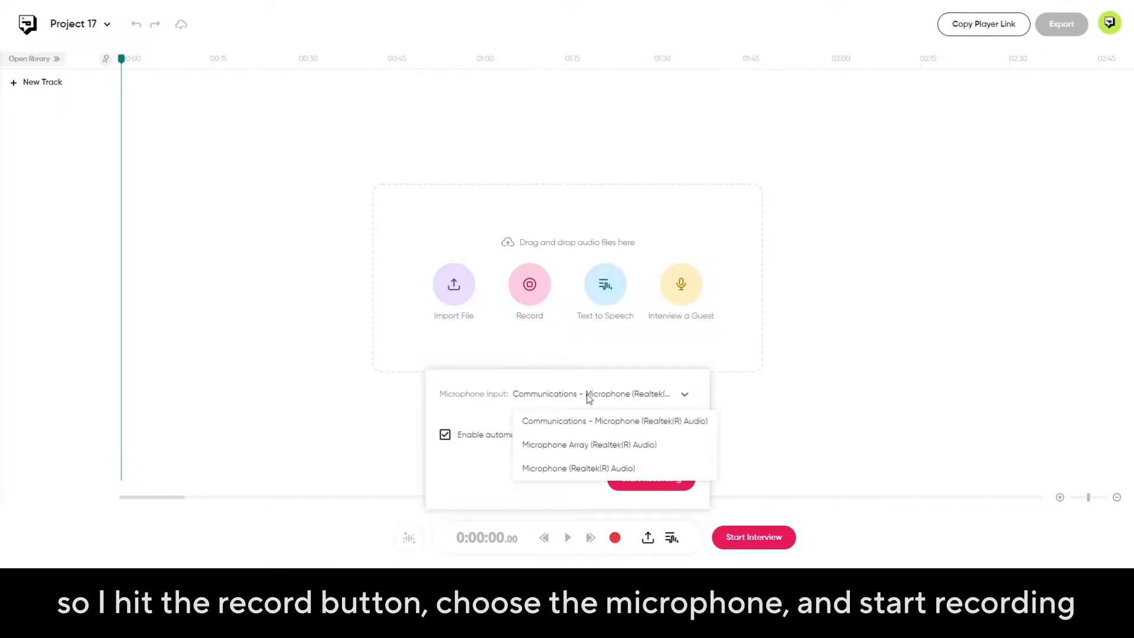
{"action": "left_click", "coordinate": [590, 444]}
{"action": "left_click", "coordinate": [647, 477]}
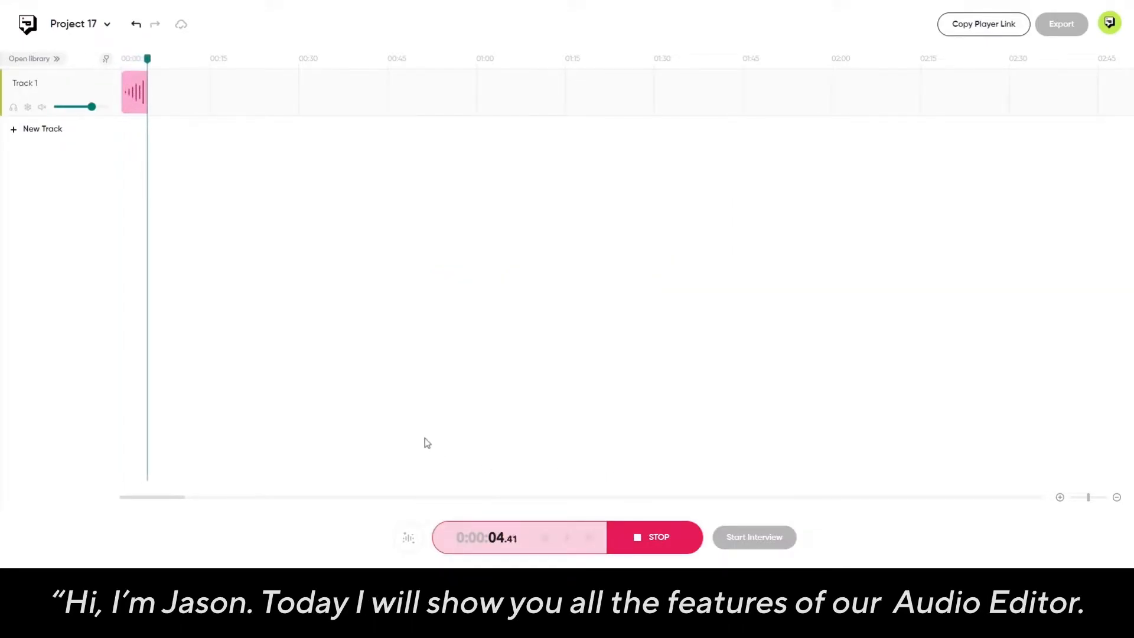
{"action": "left_click", "coordinate": [635, 537]}
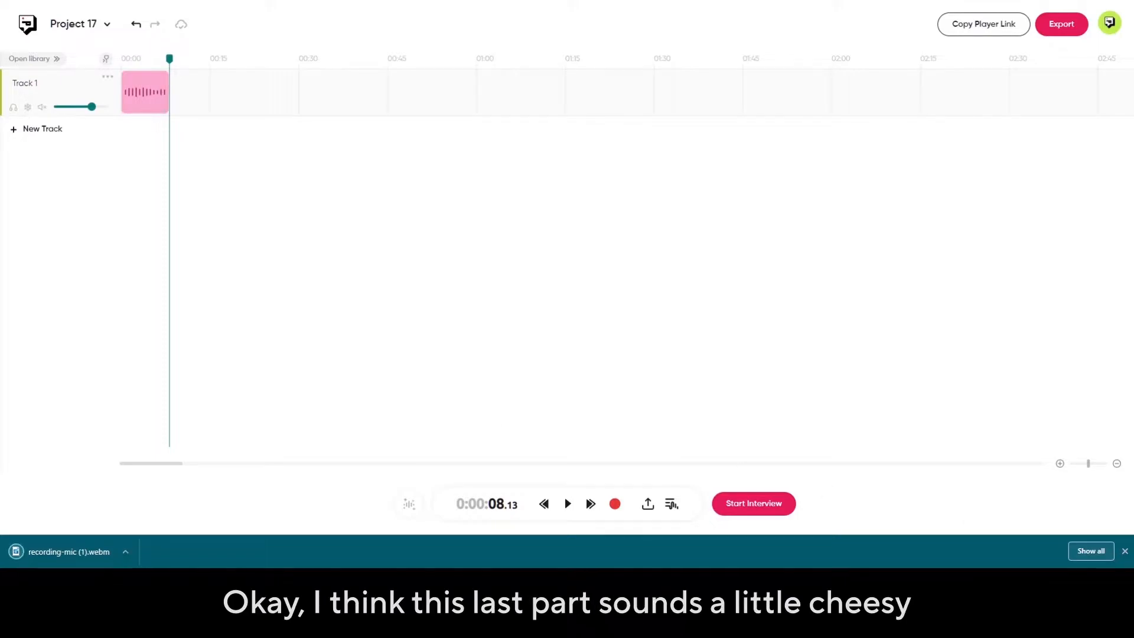
{"action": "left_click", "coordinate": [1125, 550]}
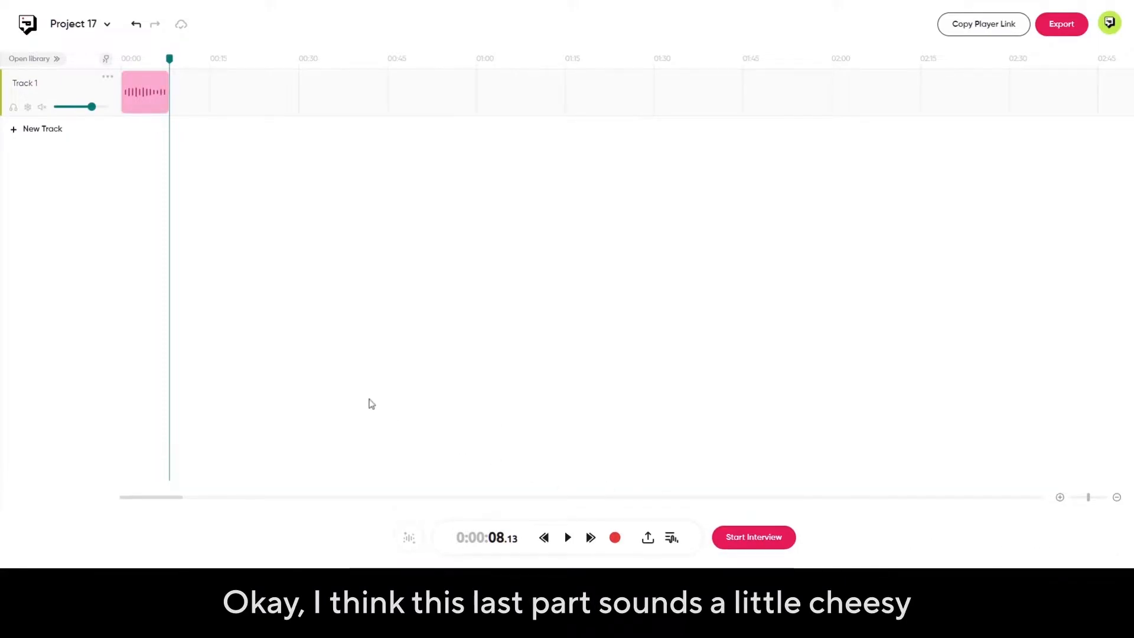
Trim the end of the recorded clip on Track 1 back to about 5.7 seconds.
{"action": "mouse_move", "coordinate": [144, 90]}
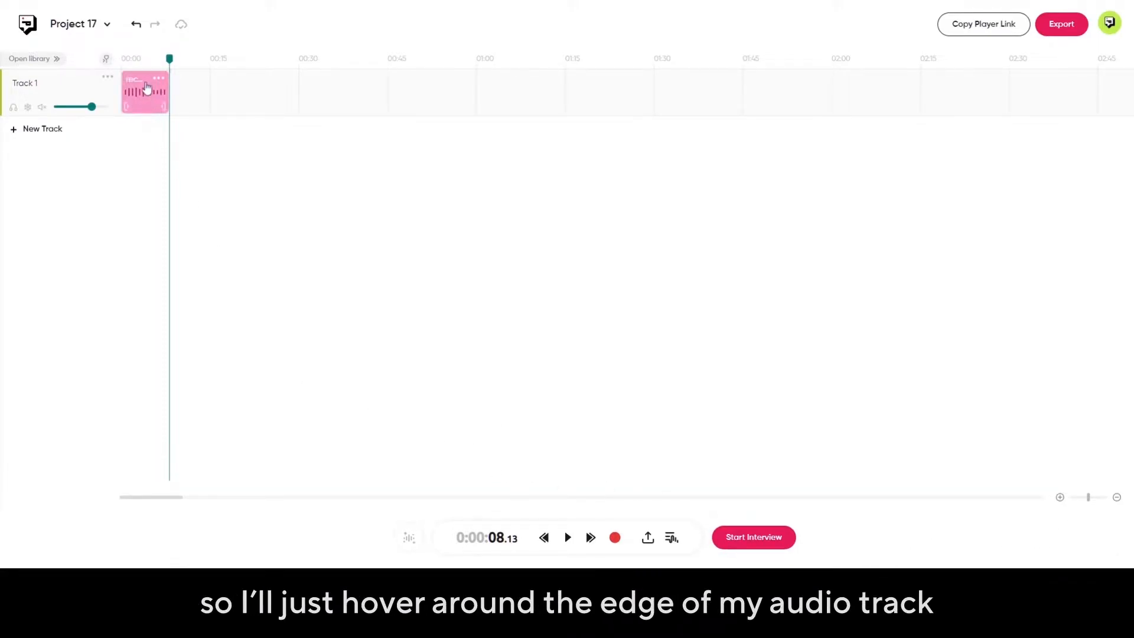
{"action": "scroll", "coordinate": [132, 103], "scroll_direction": "up", "scroll_amount": 3}
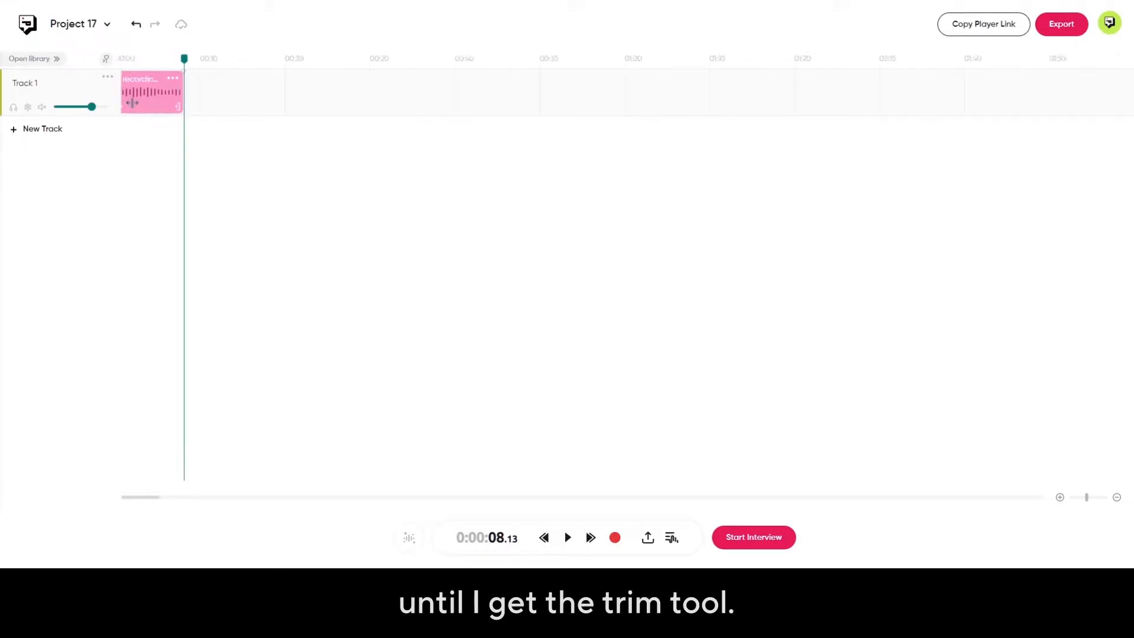
{"action": "scroll", "coordinate": [231, 127], "scroll_direction": "up", "scroll_amount": 1}
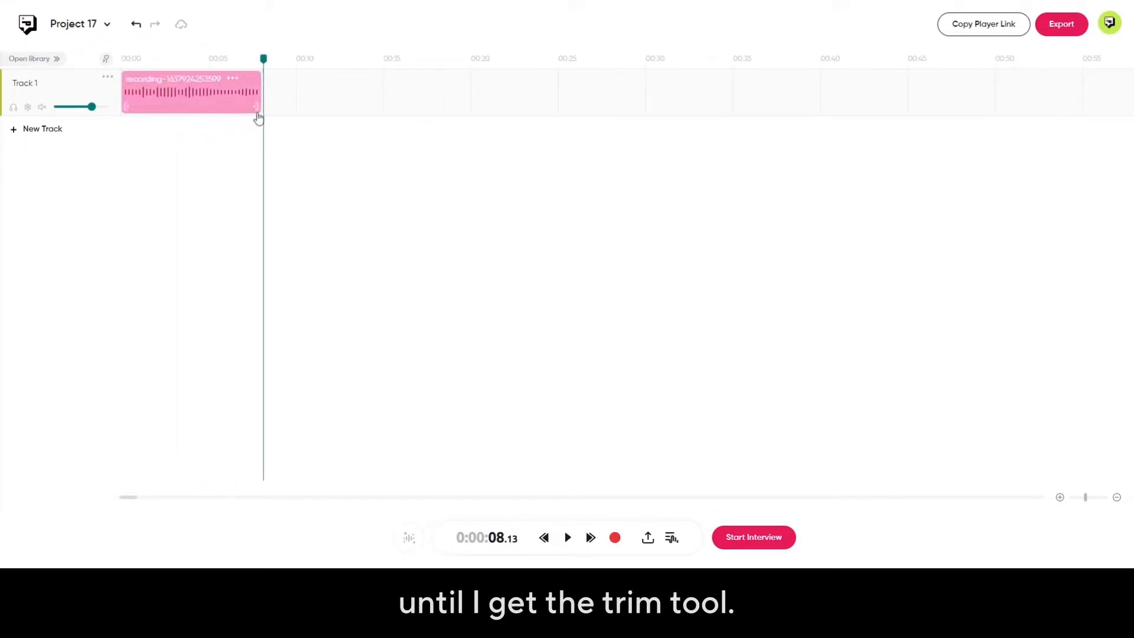
{"action": "mouse_move", "coordinate": [260, 110]}
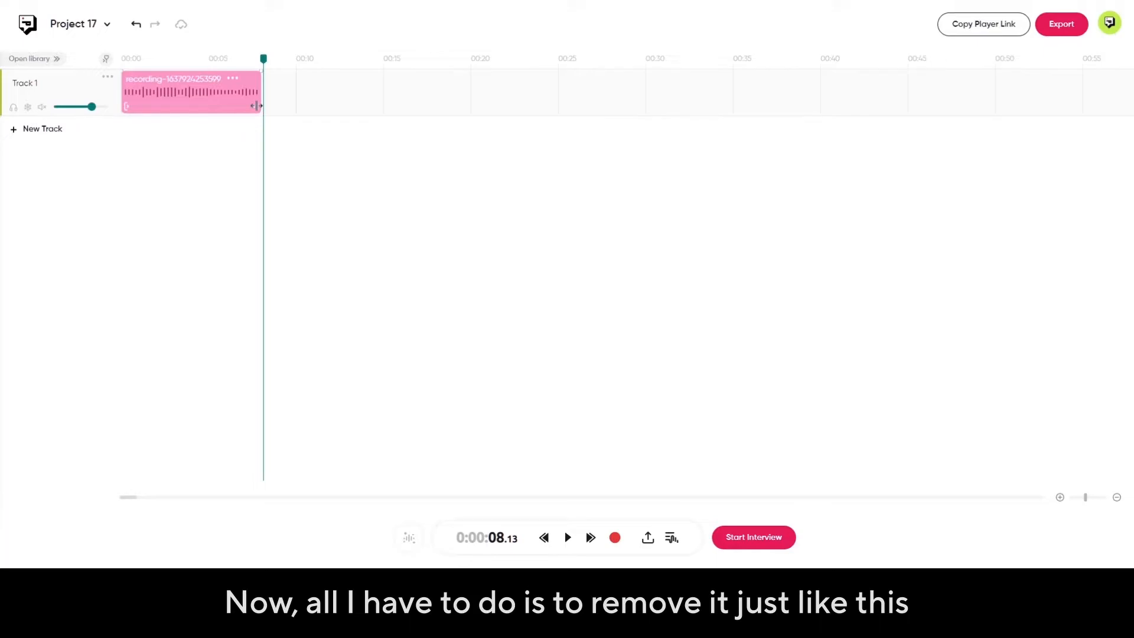
{"action": "left_click_drag", "start_coordinate": [257, 105], "coordinate": [216, 108]}
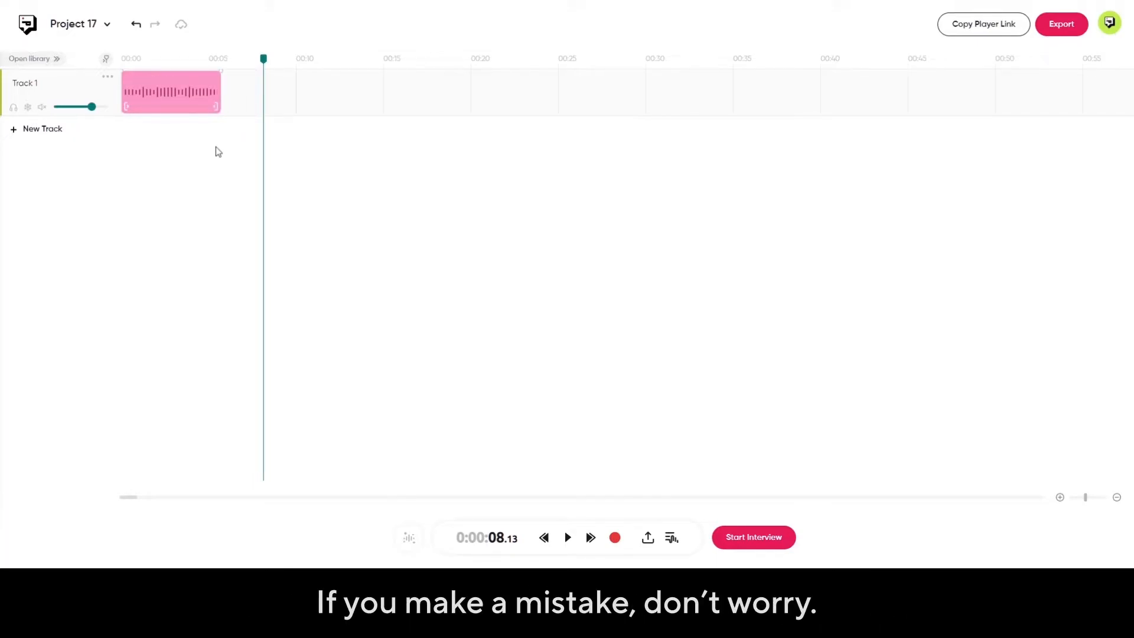
Undo the clip trim, redo it, and undo it again.
{"action": "left_click", "coordinate": [137, 27]}
{"action": "left_click", "coordinate": [159, 26]}
{"action": "left_click", "coordinate": [136, 28]}
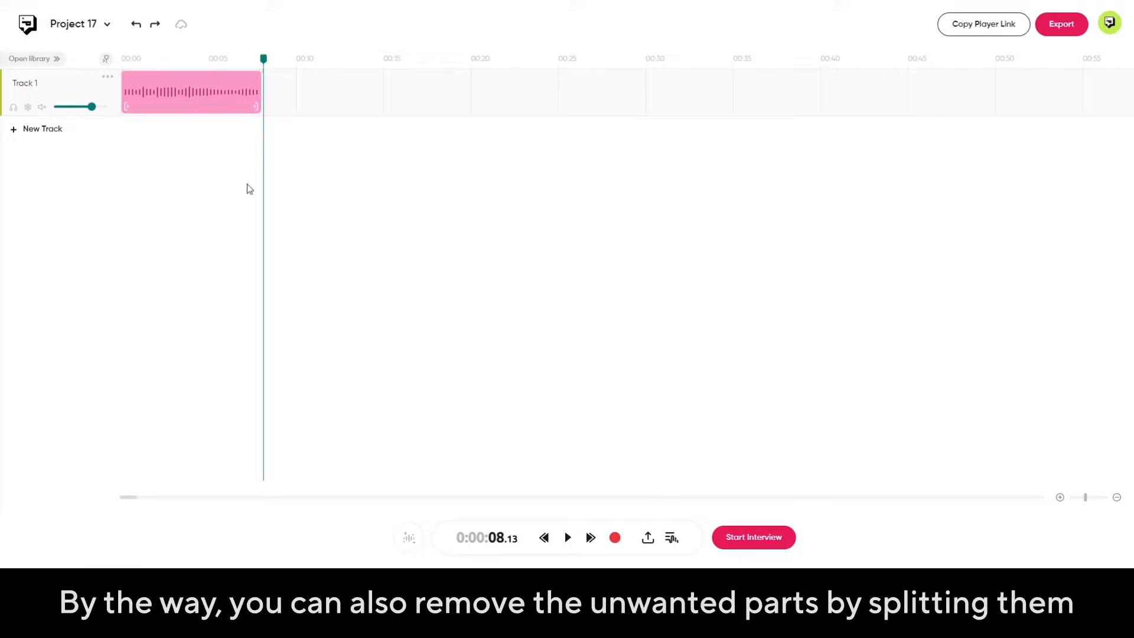
Split the recorded clip at about 6.4 seconds and delete the short segment after the split.
{"action": "right_click", "coordinate": [220, 105]}
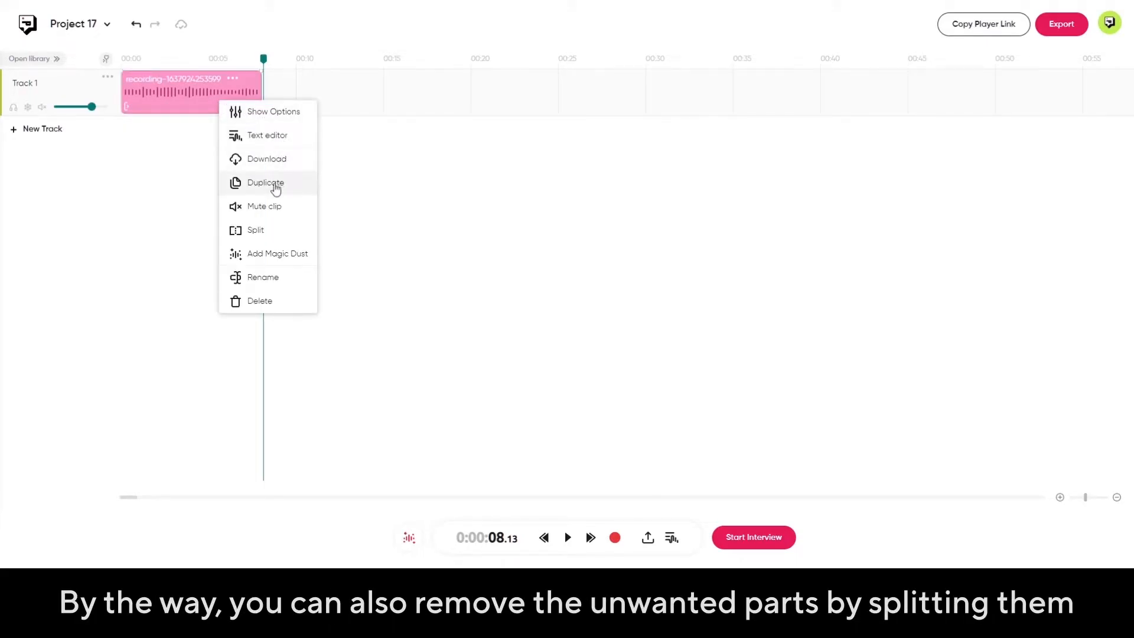
{"action": "left_click", "coordinate": [269, 231]}
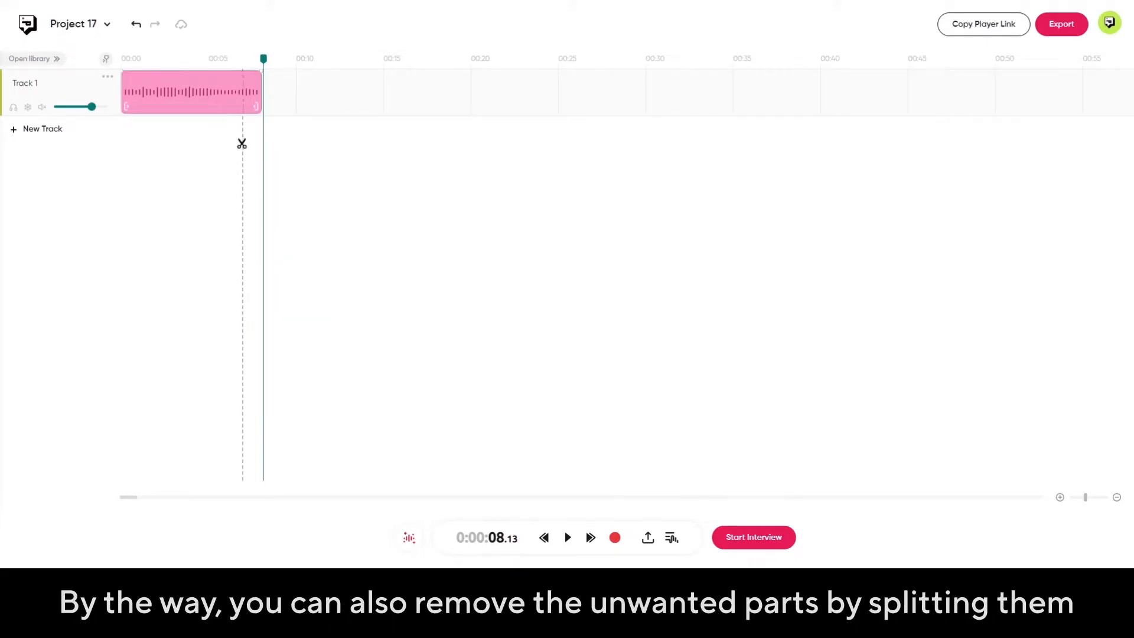
{"action": "left_click", "coordinate": [232, 106]}
{"action": "right_click", "coordinate": [246, 104]}
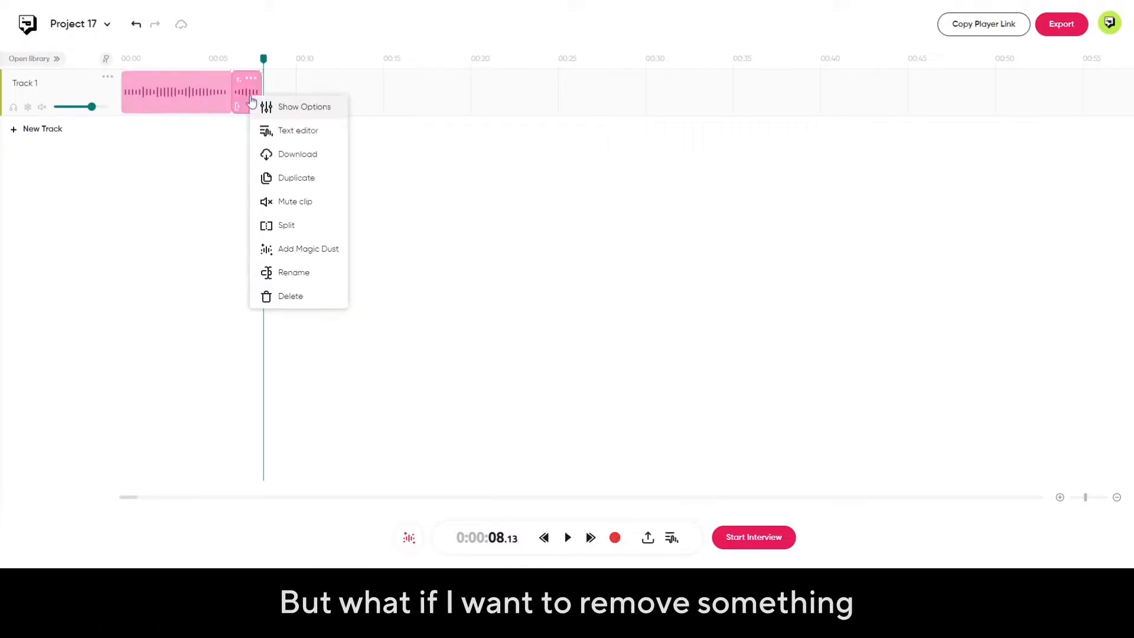
{"action": "left_click", "coordinate": [291, 297]}
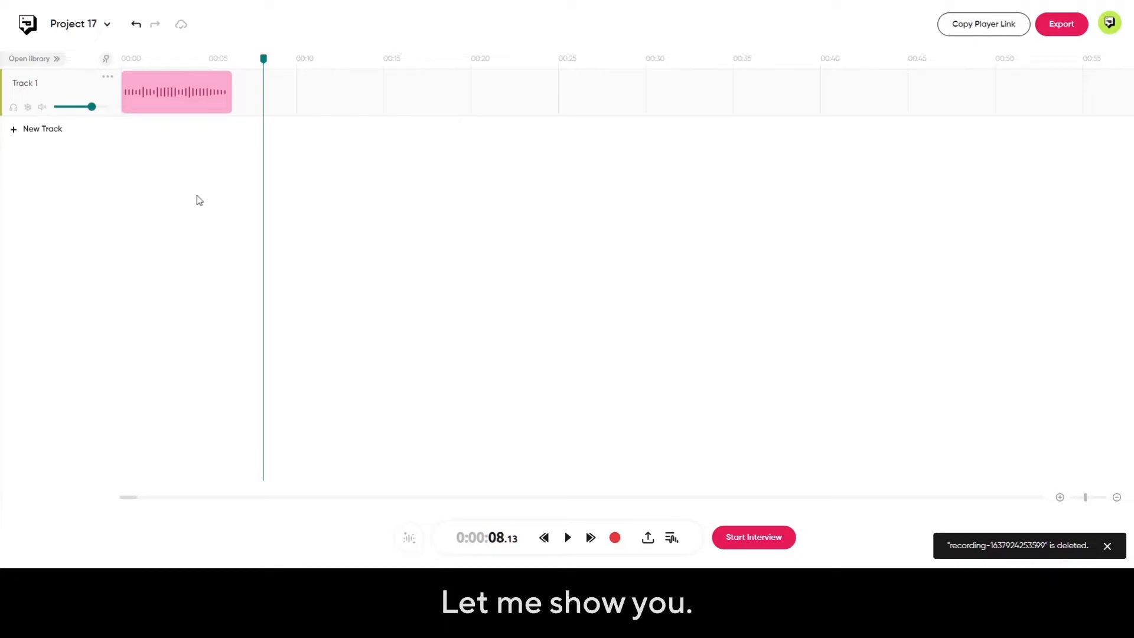
Transcribe the remaining recording in the text editor with the number of speakers set to 1.
{"action": "right_click", "coordinate": [190, 101]}
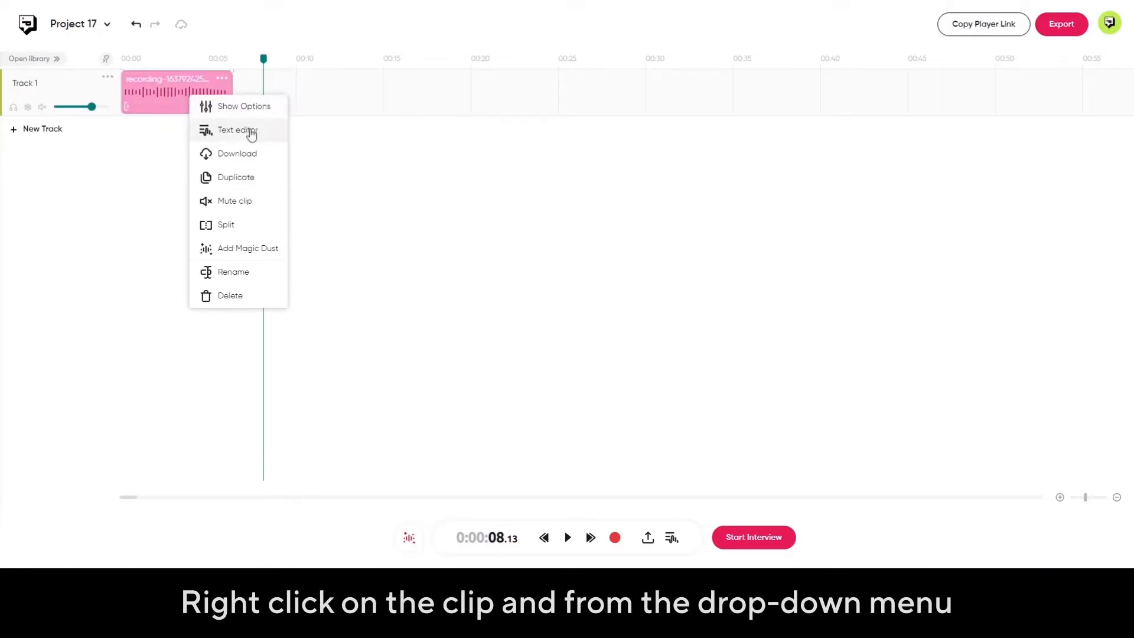
{"action": "left_click", "coordinate": [274, 136]}
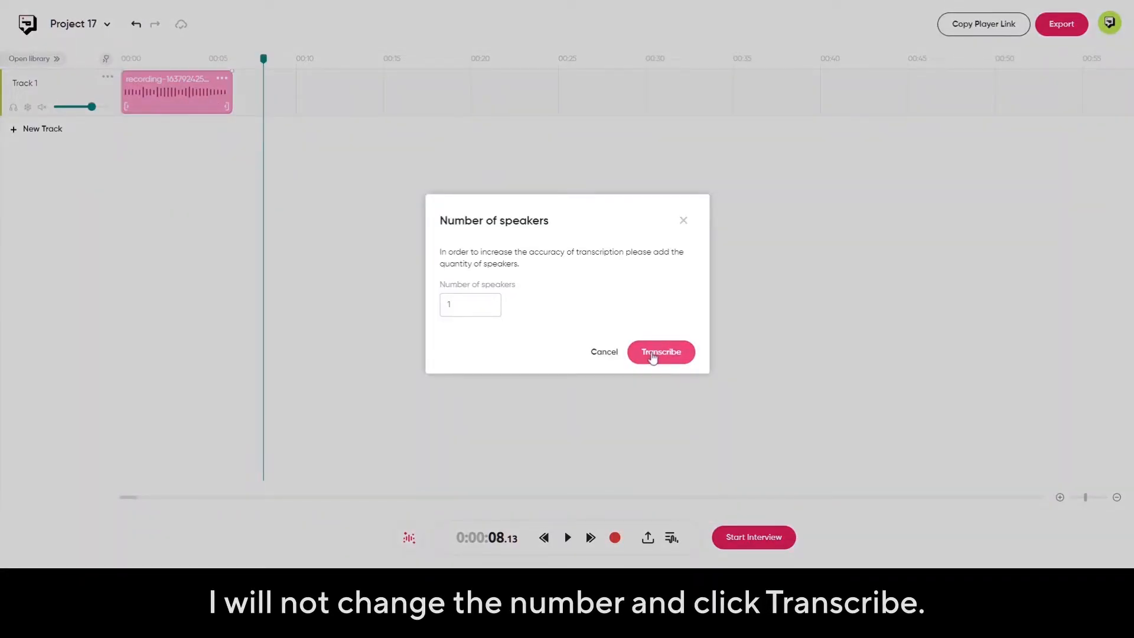
{"action": "left_click", "coordinate": [653, 356]}
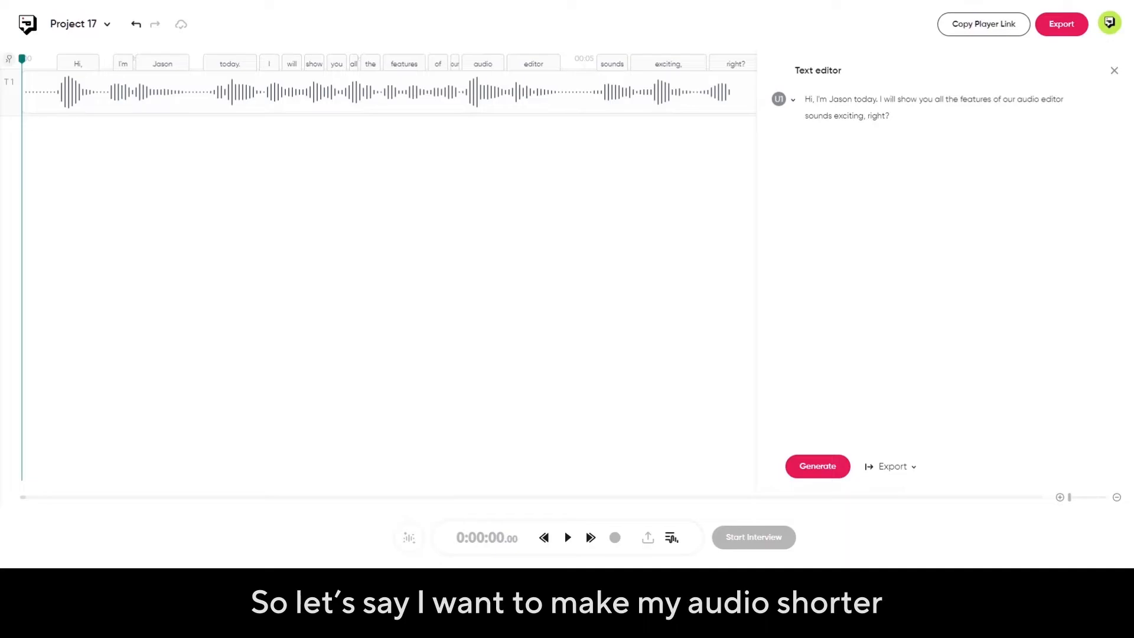
Remove the words "all the features of" from the transcript, regenerate the audio, and play it.
{"action": "left_click_drag", "start_coordinate": [935, 99], "coordinate": [1003, 99]}
{"action": "key", "text": "BackSpace"}
{"action": "left_click", "coordinate": [818, 467]}
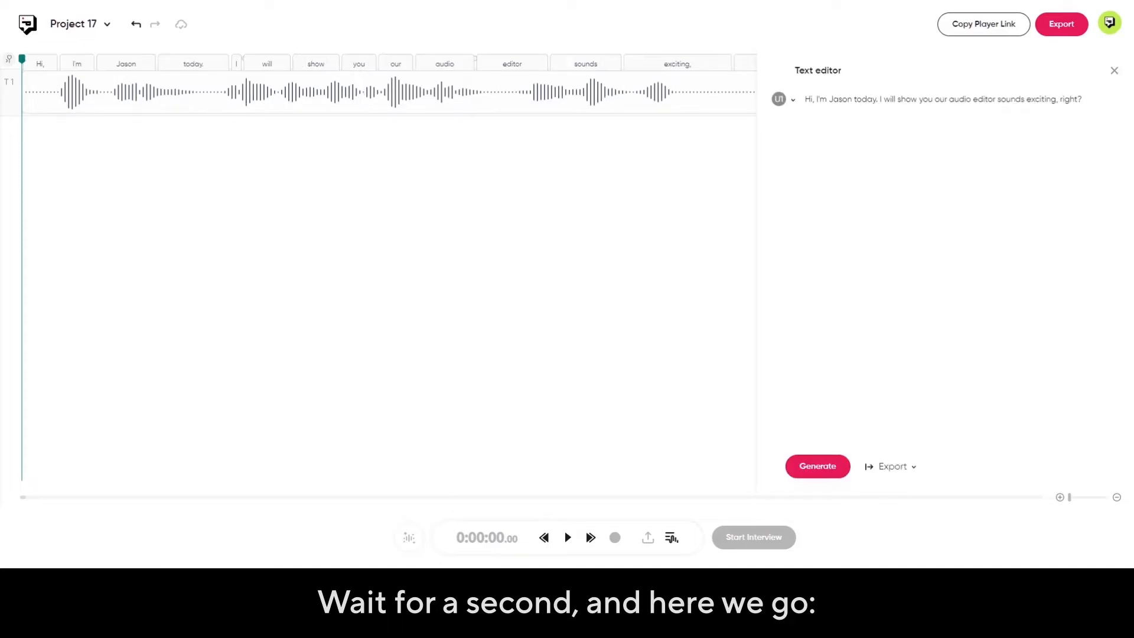
{"action": "left_click", "coordinate": [568, 537]}
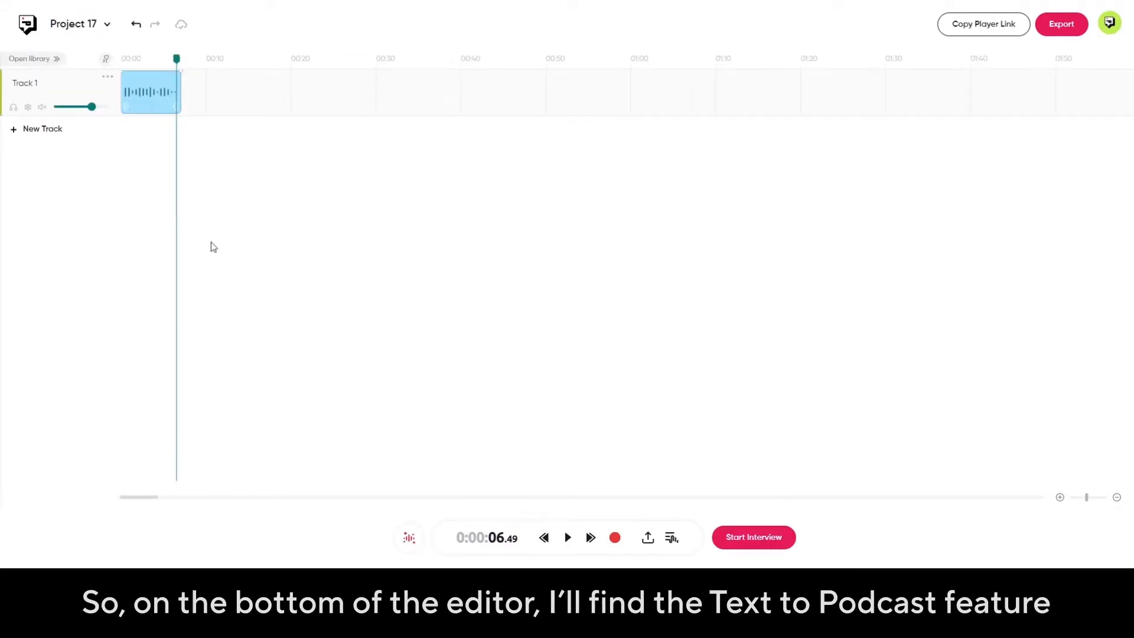
Generate the speech "Sounds exciting, right?" with the Caitlyn voice through Text to Podcast, play it, and close the text editor.
{"action": "left_click", "coordinate": [673, 538]}
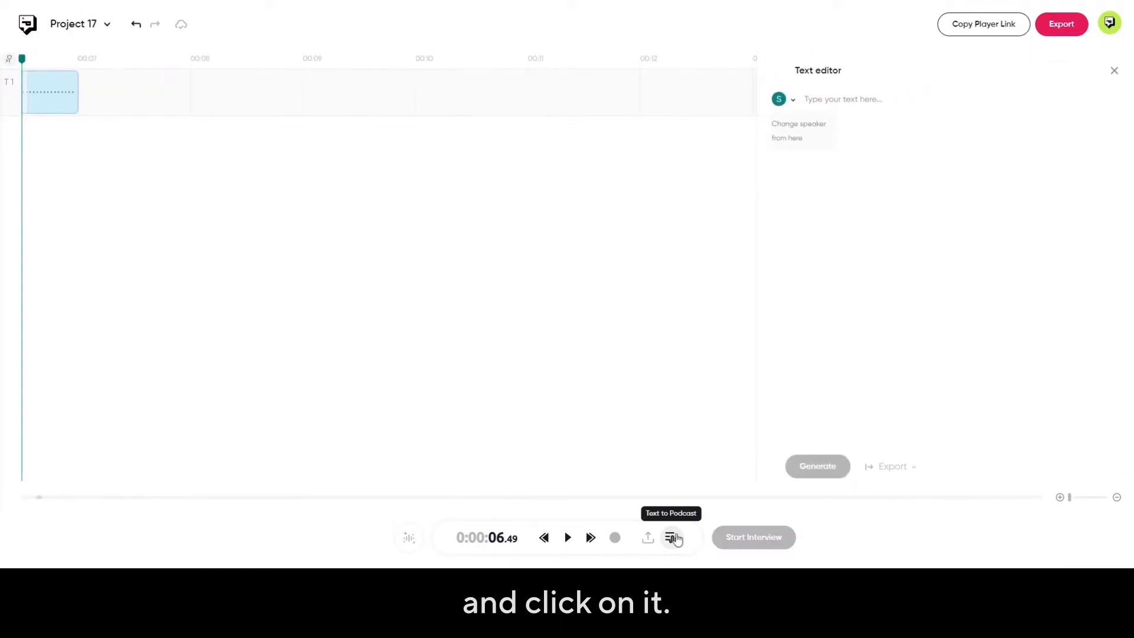
{"action": "type", "text": "So"}
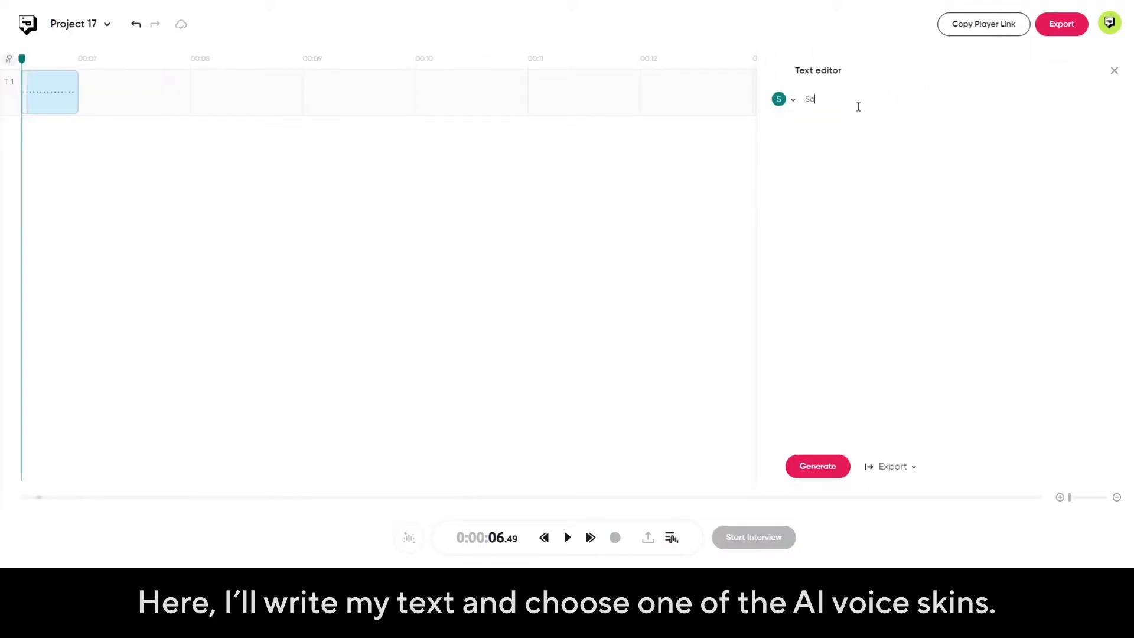
{"action": "type", "text": "unds exciting, right?"}
{"action": "left_click", "coordinate": [791, 99]}
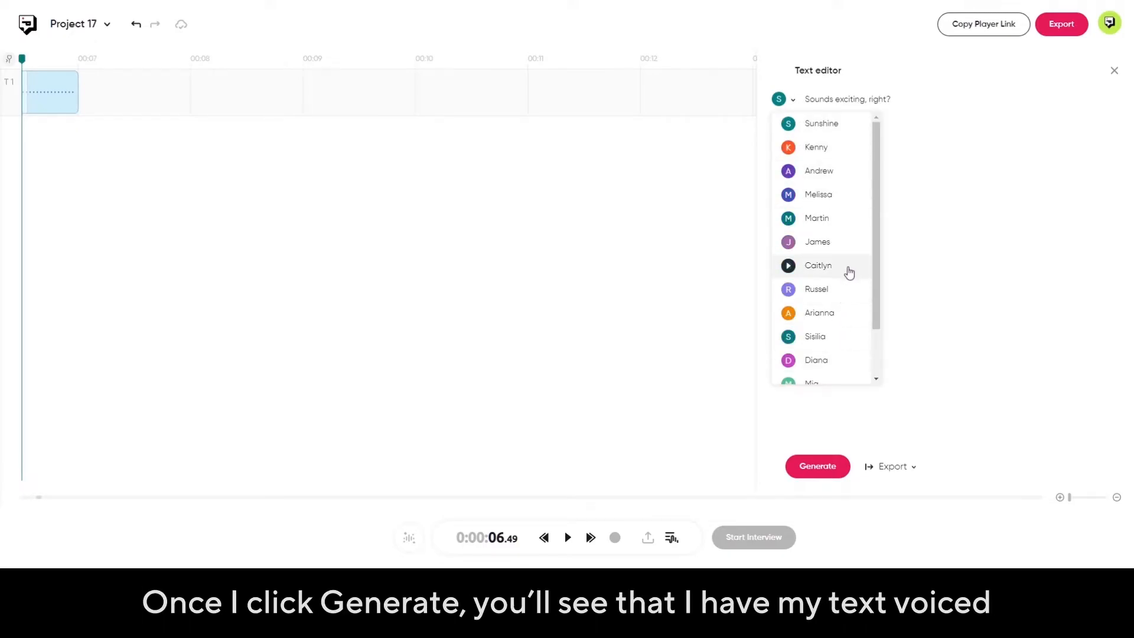
{"action": "left_click", "coordinate": [817, 470]}
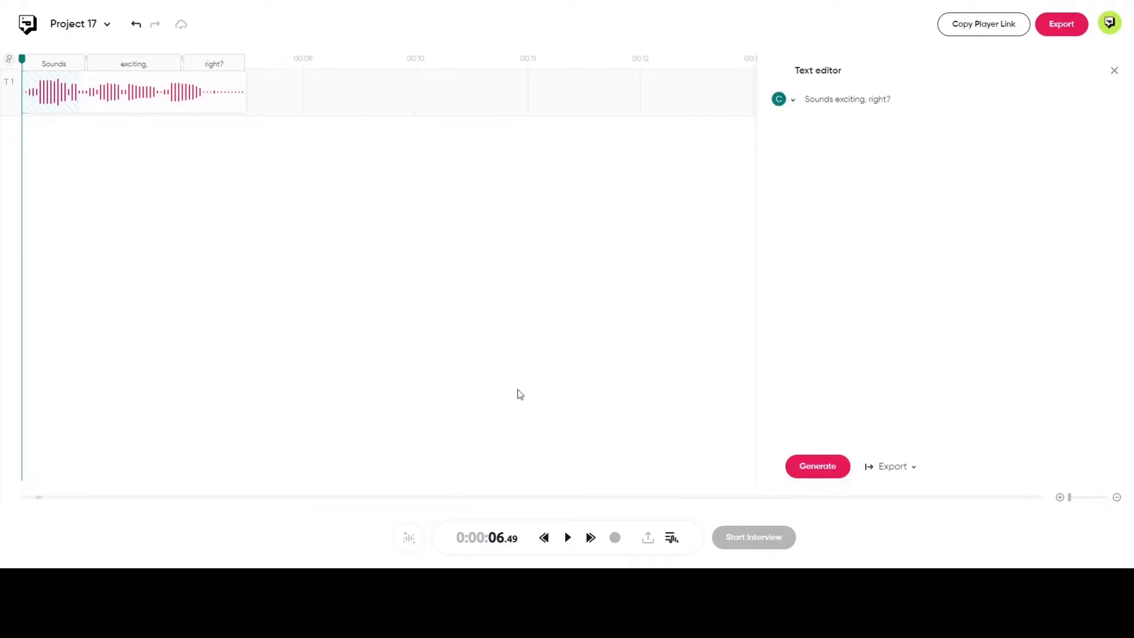
{"action": "left_click", "coordinate": [566, 548]}
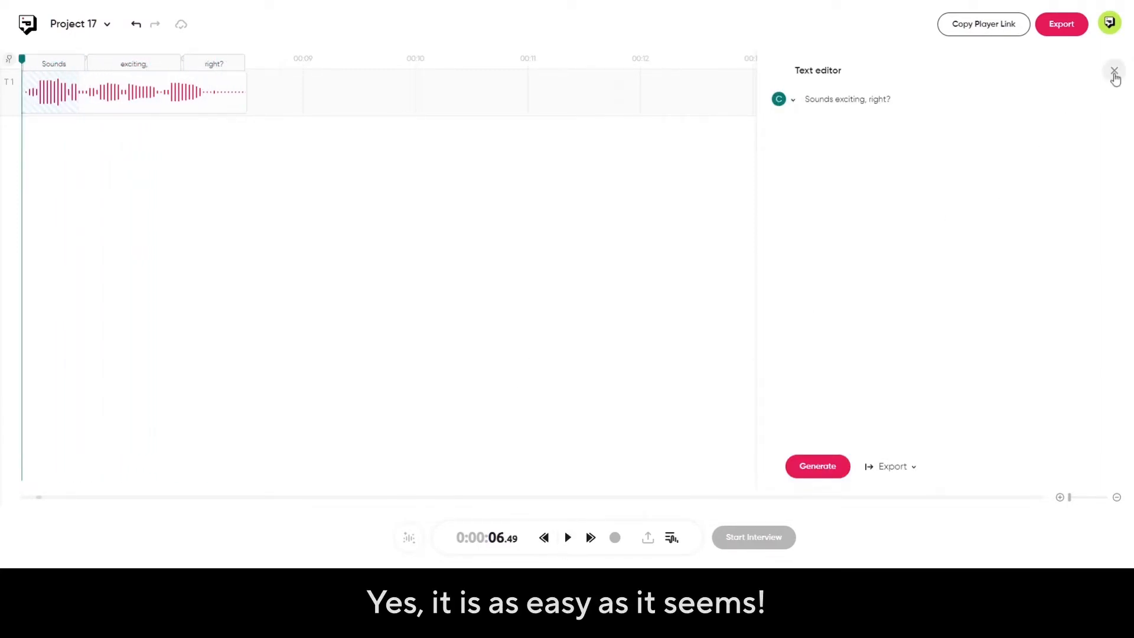
{"action": "left_click", "coordinate": [1115, 72]}
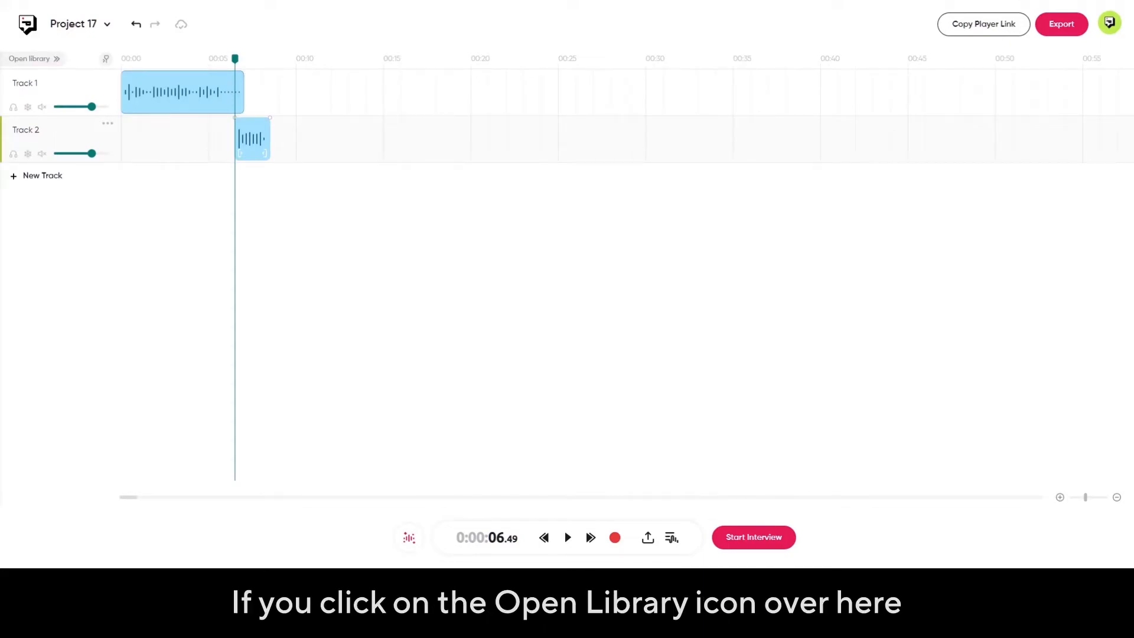
Browse the library's music collection and add PDC Track 5 (intro) to a new track at the start of the timeline.
{"action": "left_click", "coordinate": [33, 58]}
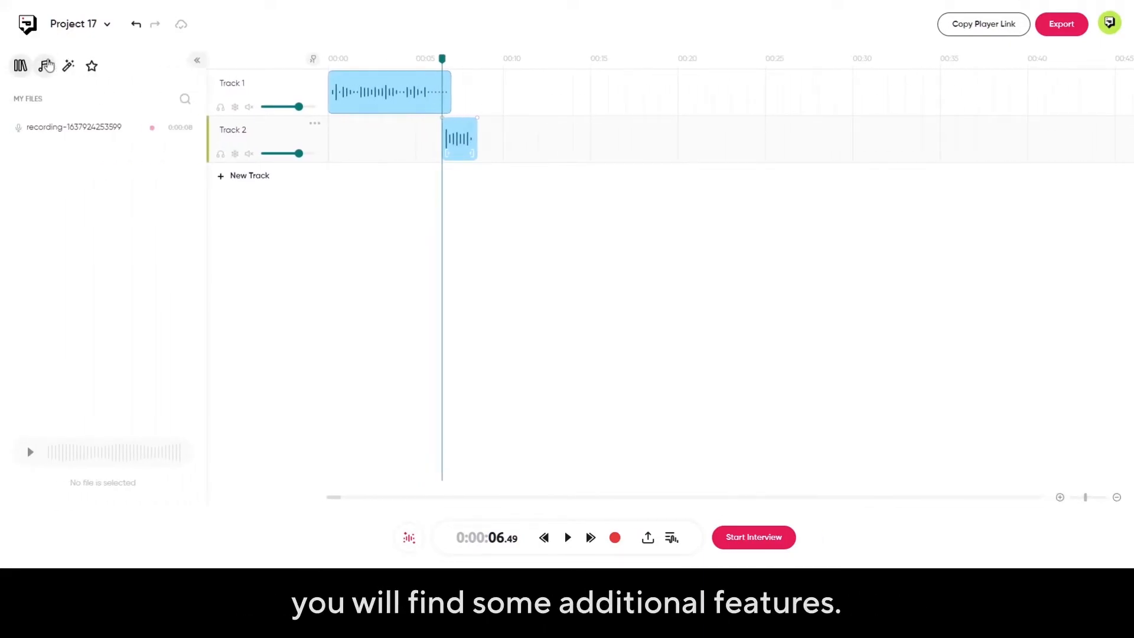
{"action": "left_click", "coordinate": [46, 65]}
{"action": "left_click", "coordinate": [61, 68]}
{"action": "left_click", "coordinate": [48, 68]}
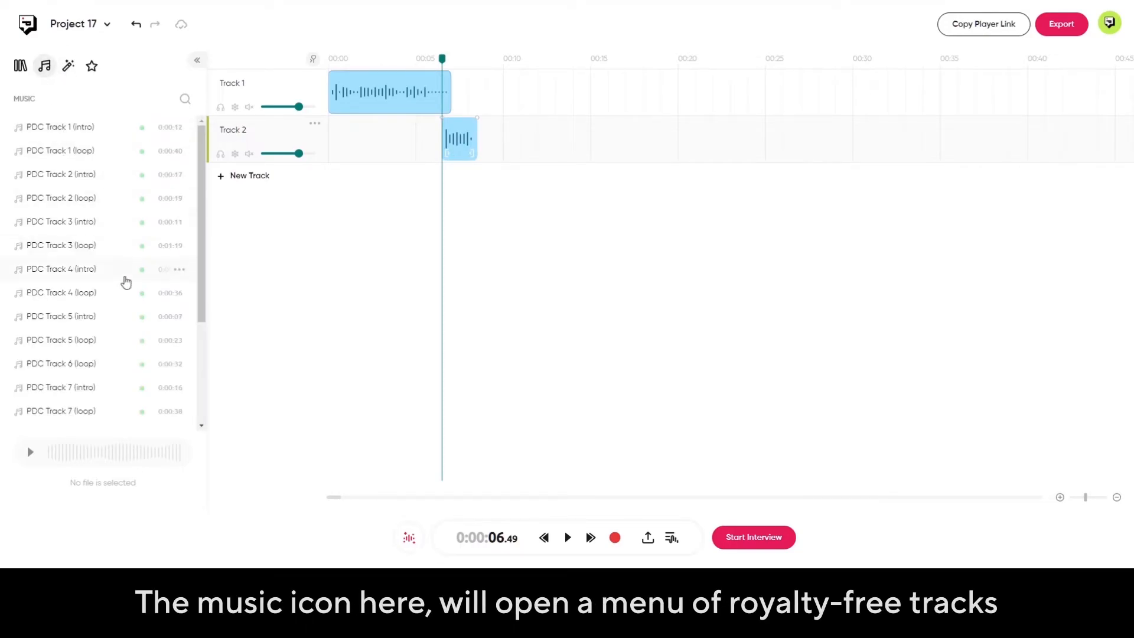
{"action": "scroll", "coordinate": [122, 278], "scroll_direction": "down", "scroll_amount": 6}
{"action": "scroll", "coordinate": [123, 311], "scroll_direction": "down", "scroll_amount": 5}
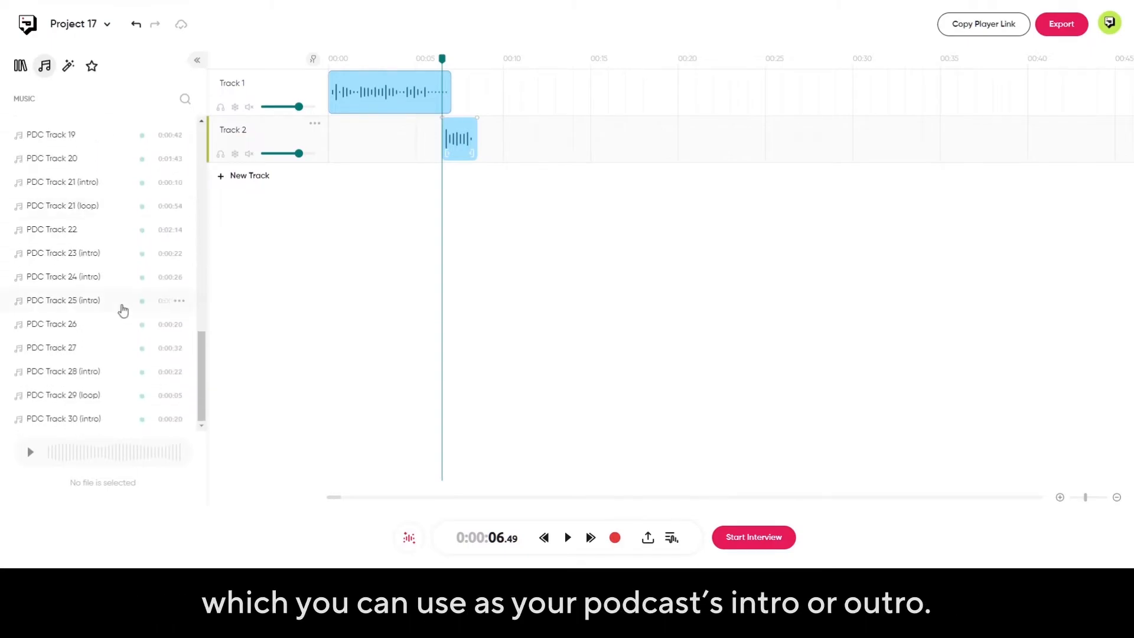
{"action": "scroll", "coordinate": [122, 310], "scroll_direction": "up", "scroll_amount": 10}
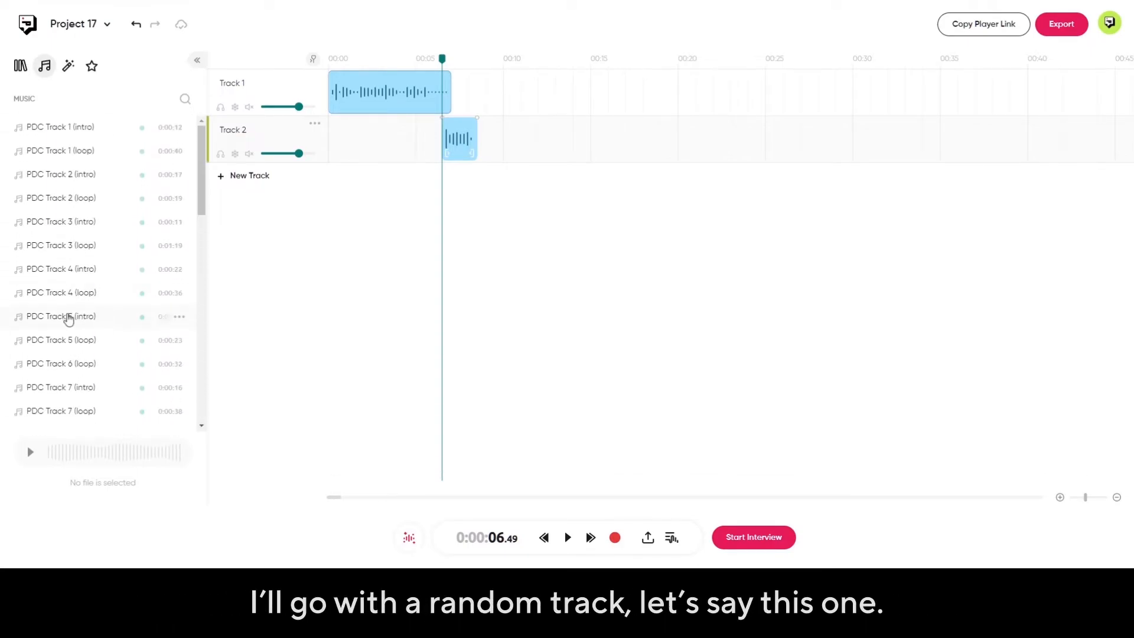
{"action": "left_click_drag", "start_coordinate": [137, 319], "coordinate": [401, 195]}
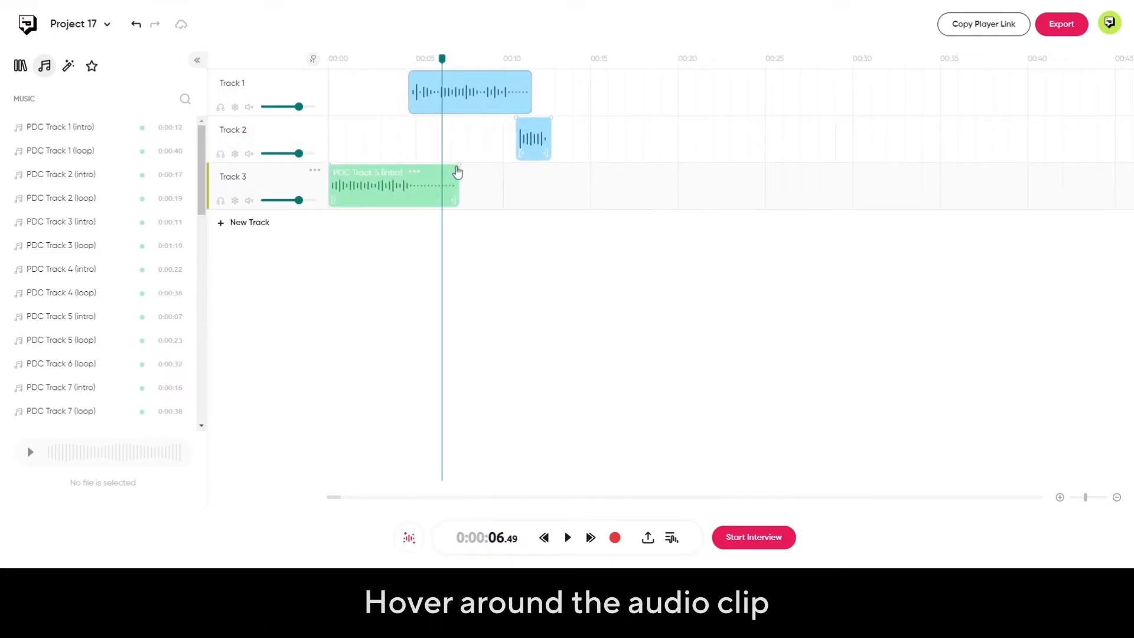
Apply a fade-in of about 2 seconds to the music clip on Track 3 and play the project from the start.
{"action": "left_click_drag", "start_coordinate": [329, 164], "coordinate": [357, 165]}
{"action": "left_click_drag", "start_coordinate": [442, 59], "coordinate": [313, 79]}
{"action": "key", "text": "space"}
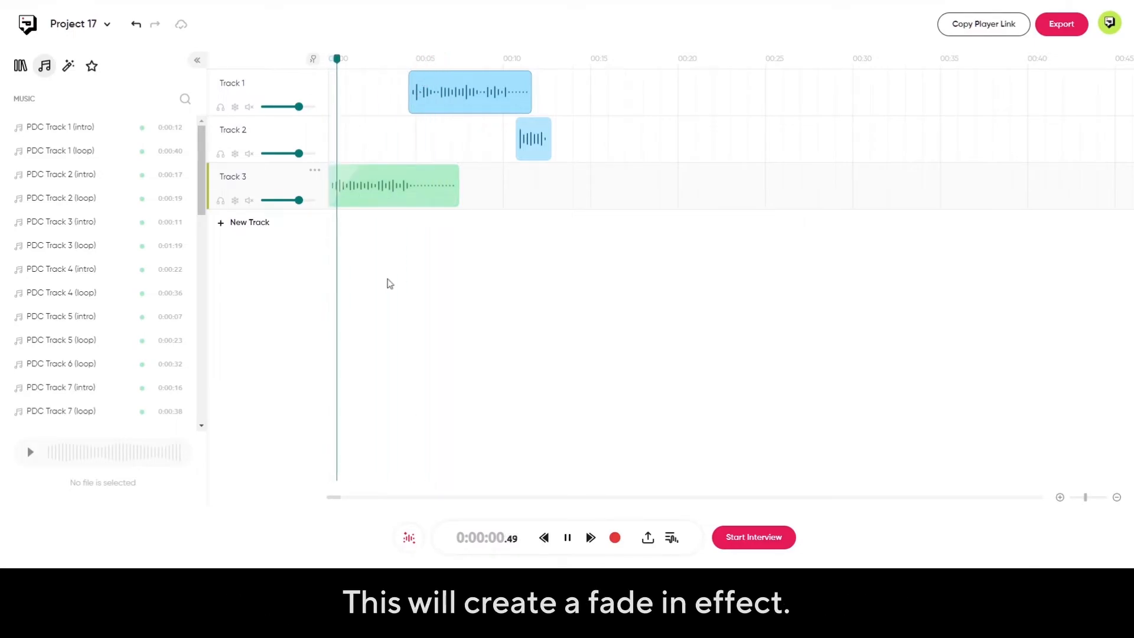
{"action": "key", "text": "space"}
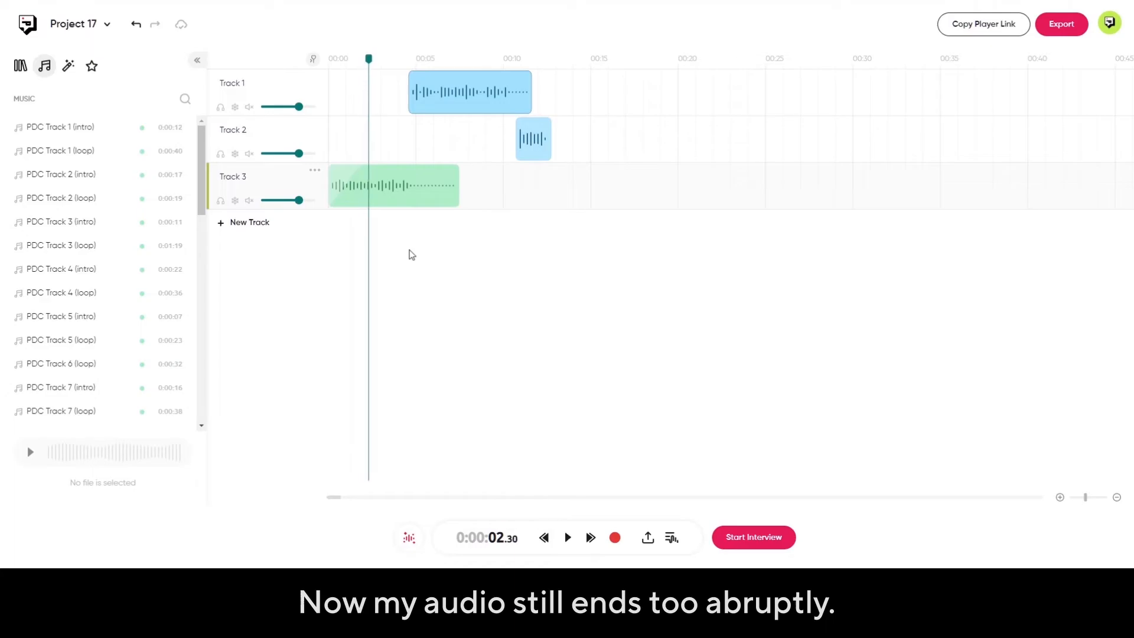
Trim the music clip to about 4.7 seconds with a fade-out, and shift the Track 1 and Track 2 voice clips earlier to suit it.
{"action": "left_click_drag", "start_coordinate": [459, 199], "coordinate": [386, 158]}
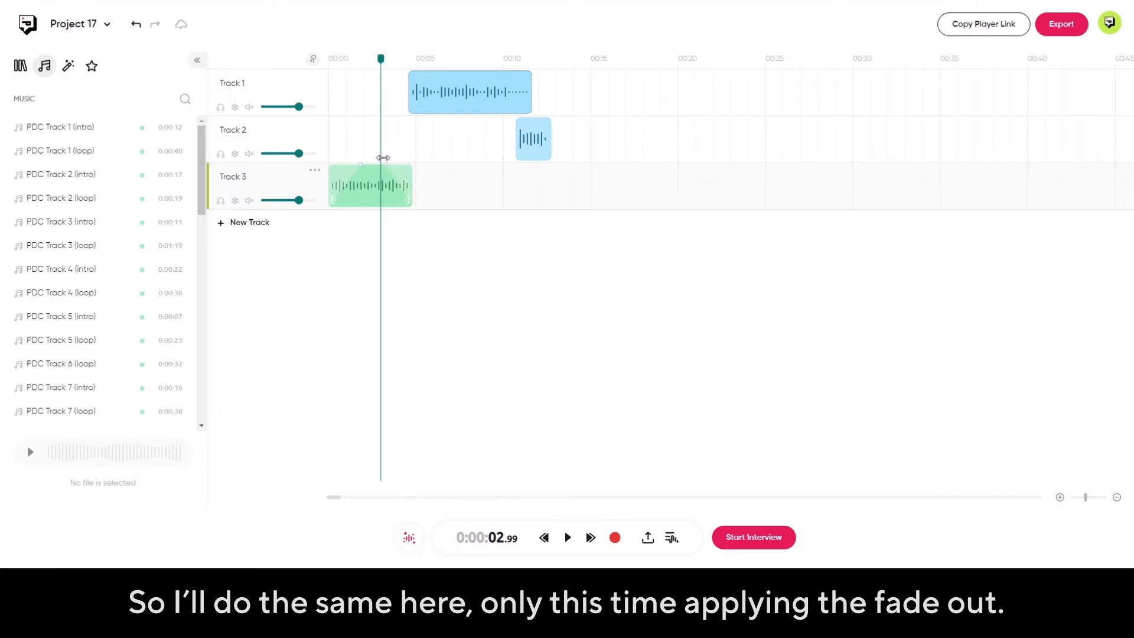
{"action": "mouse_move", "coordinate": [461, 109]}
{"action": "left_mouse_down"}
{"action": "mouse_move", "coordinate": [433, 108]}
{"action": "mouse_move", "coordinate": [445, 109]}
{"action": "left_mouse_up"}
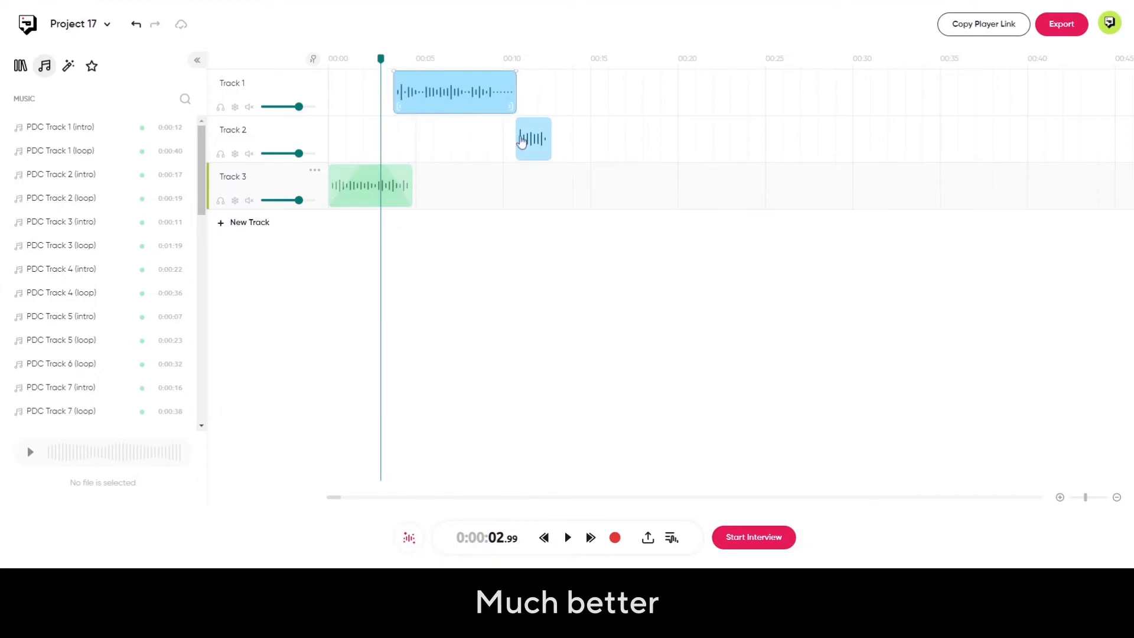
{"action": "left_click_drag", "start_coordinate": [532, 144], "coordinate": [511, 144]}
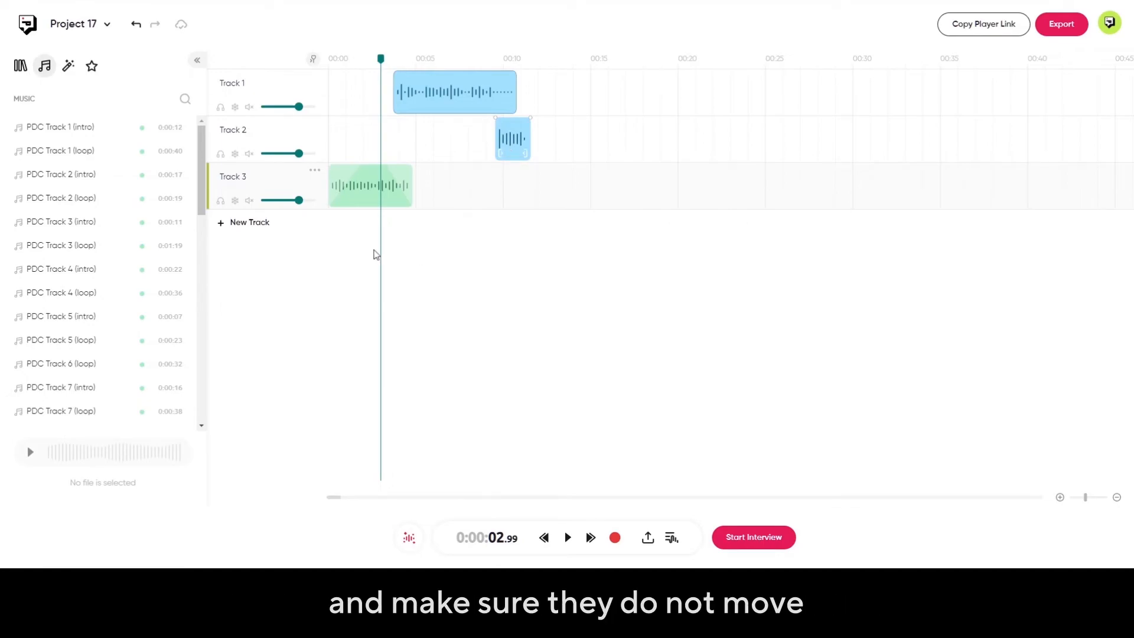
Freeze Track 3 against movement and solo it, playing only the music from about the 3-second mark.
{"action": "left_click", "coordinate": [235, 201]}
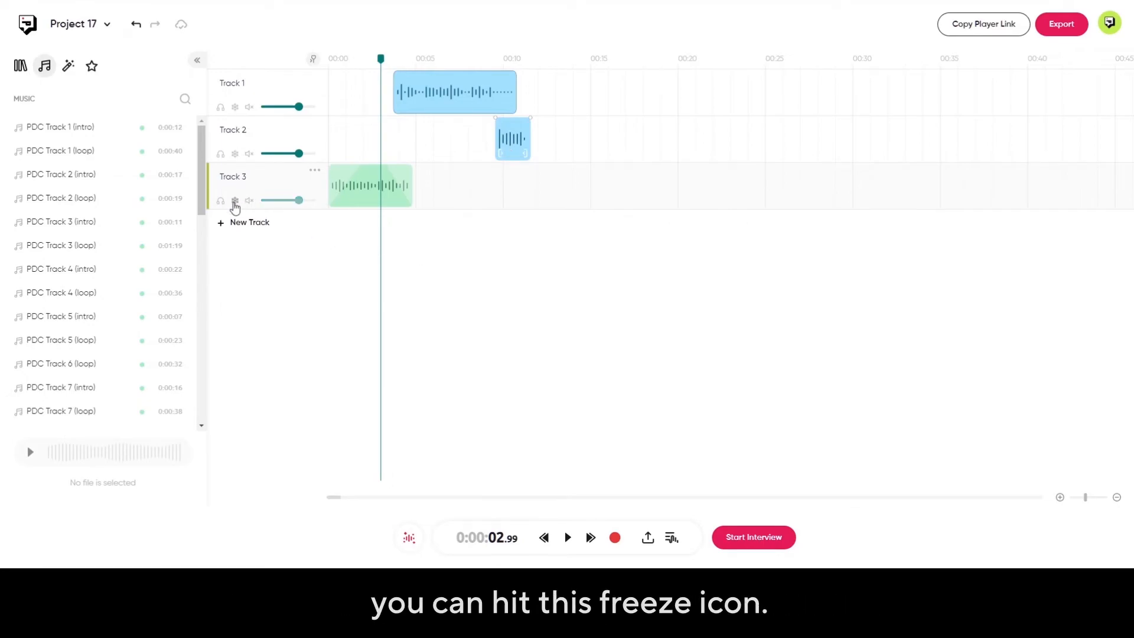
{"action": "left_click", "coordinate": [367, 197]}
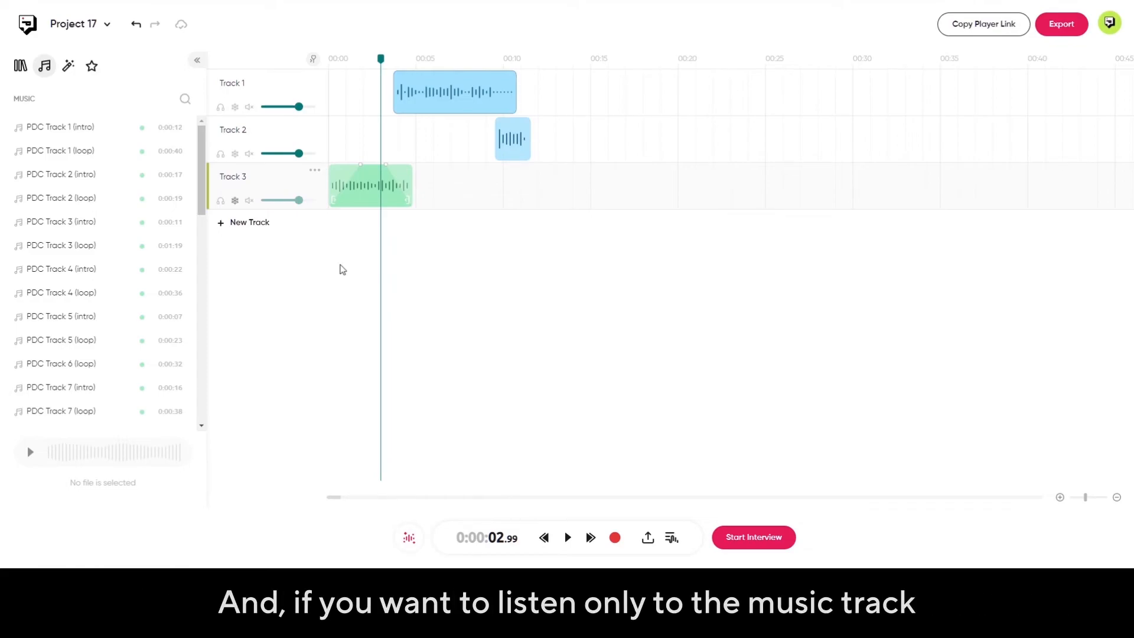
{"action": "left_click", "coordinate": [221, 201]}
{"action": "mouse_move", "coordinate": [378, 67]}
{"action": "left_mouse_down"}
{"action": "mouse_move", "coordinate": [291, 65]}
{"action": "mouse_move", "coordinate": [378, 65]}
{"action": "left_mouse_up"}
{"action": "key", "text": "space"}
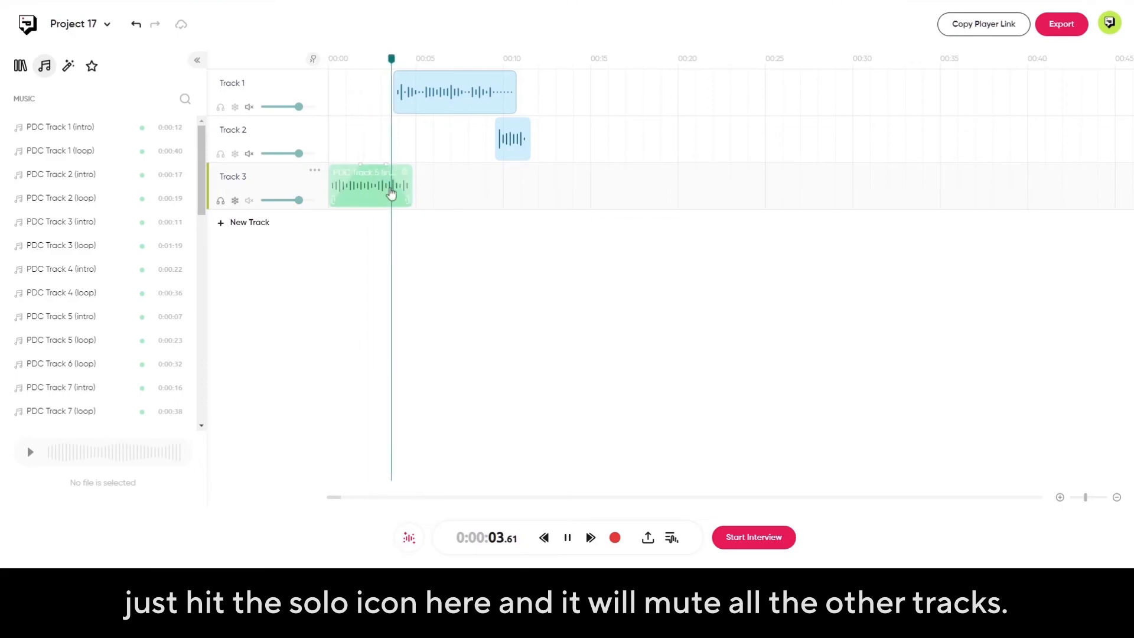